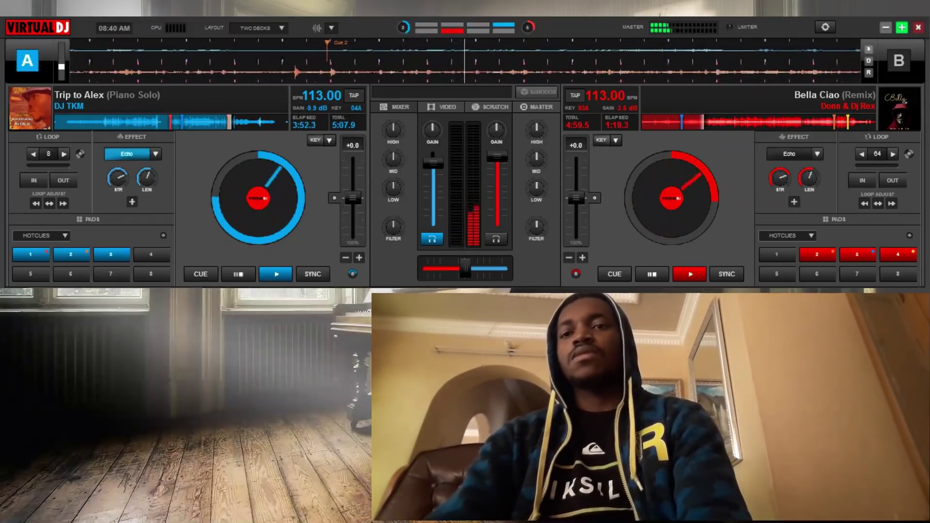
# Step: Stop "Trip to Alex" on deck A and turn off that deck's Echo effect
pyautogui.click(238, 274)
pyautogui.click(237, 274)
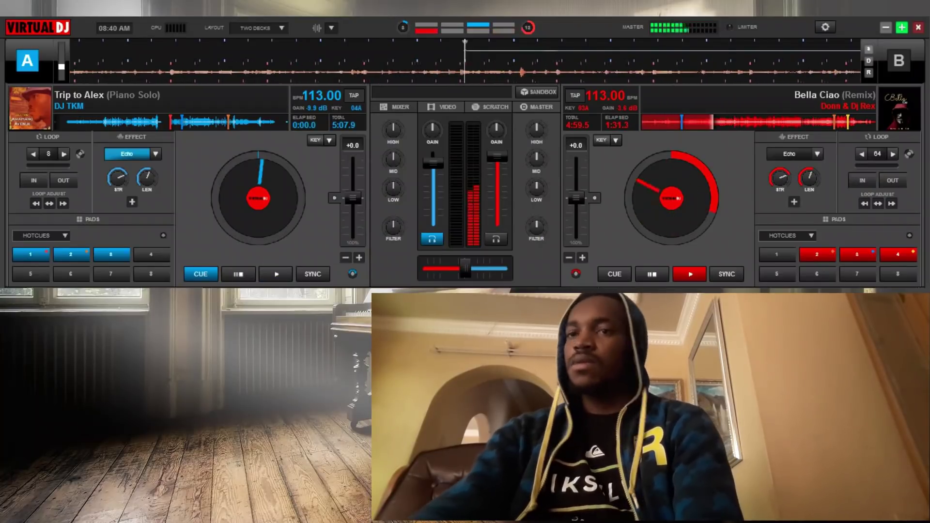
pyautogui.click(127, 154)
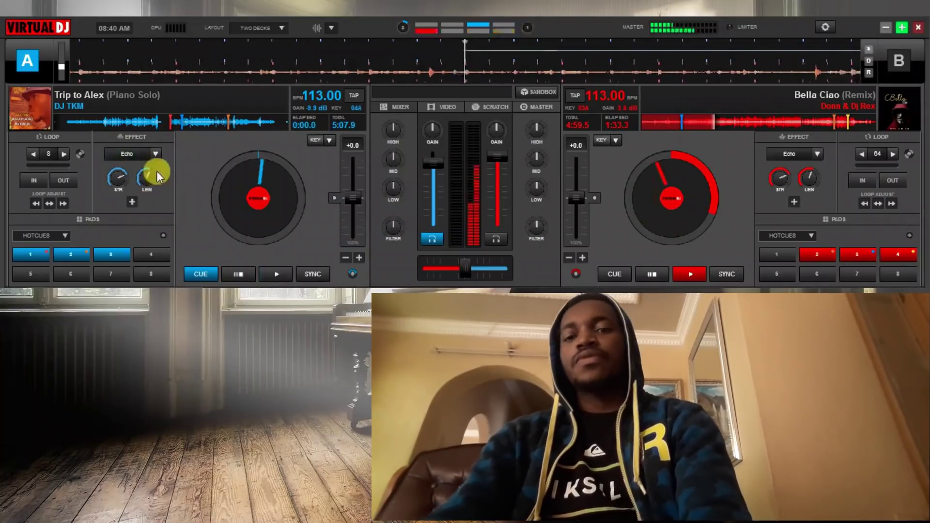
pyautogui.moveTo(149, 174)
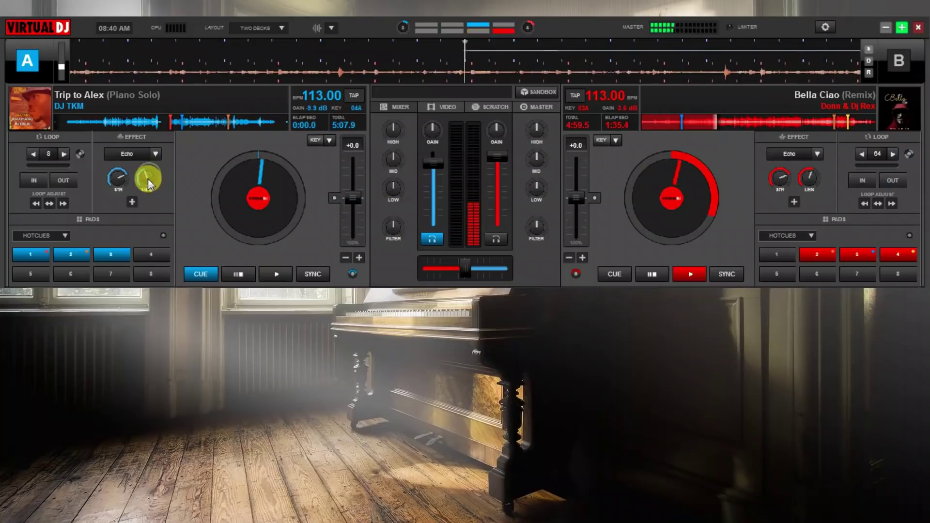
# Step: Raise deck A's volume fader to full and load "Going In" onto the deck
pyautogui.click(438, 163)
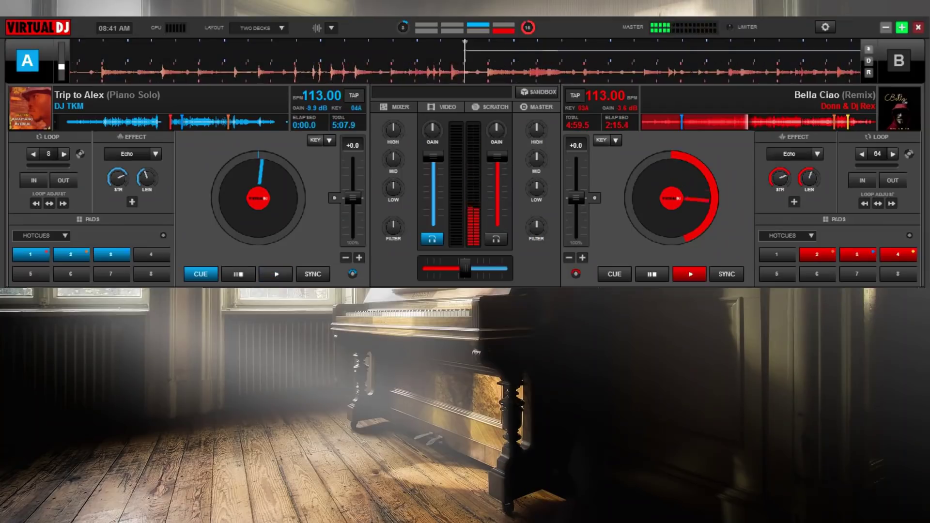
pyautogui.moveTo(0, 222); pyautogui.dragTo(258, 223)
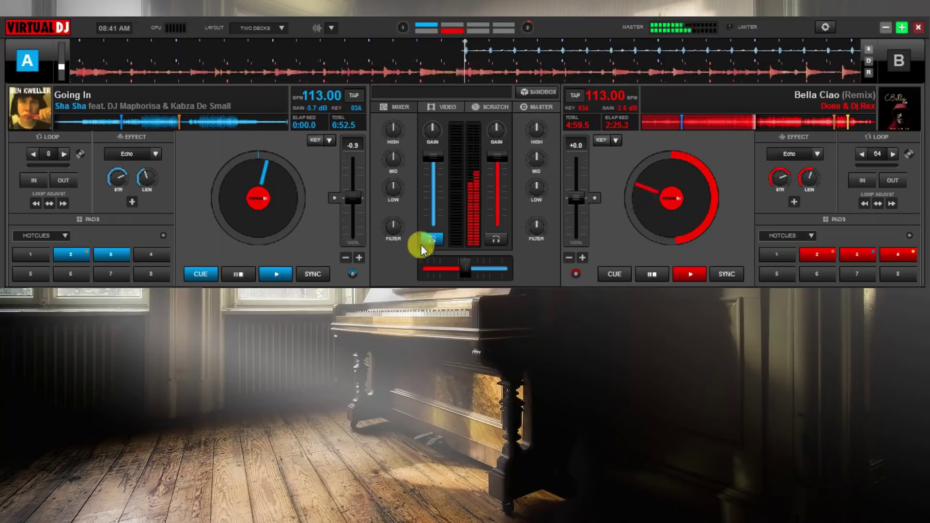
# Step: Prepare deck A for mixing in: volume fader about halfway, low EQ fully cut, high EQ reduced and pitch reset to +0.0
pyautogui.moveTo(441, 172); pyautogui.dragTo(432, 187)
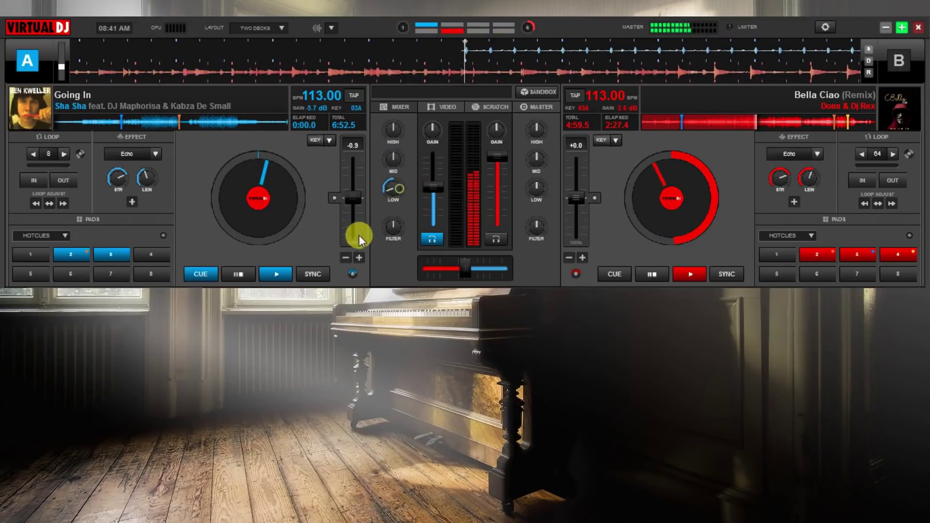
pyautogui.click(333, 196)
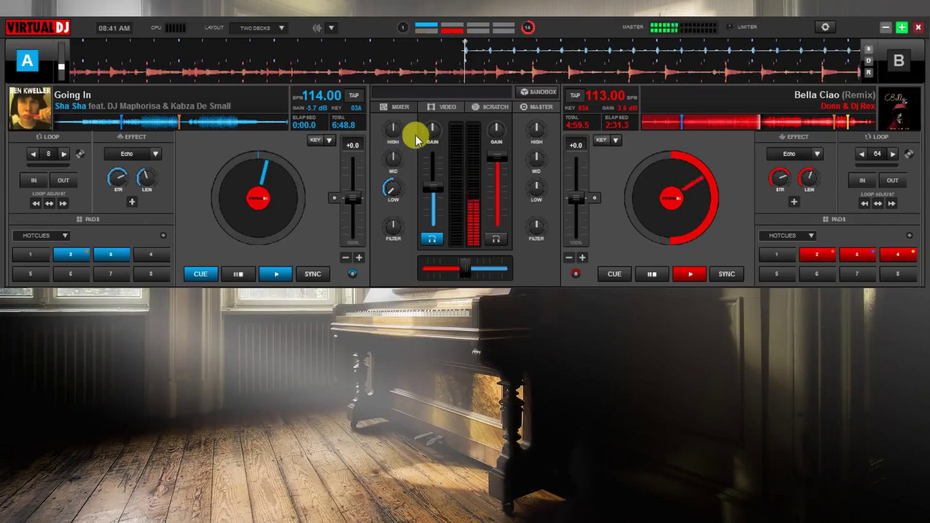
pyautogui.moveTo(398, 135); pyautogui.dragTo(377, 154)
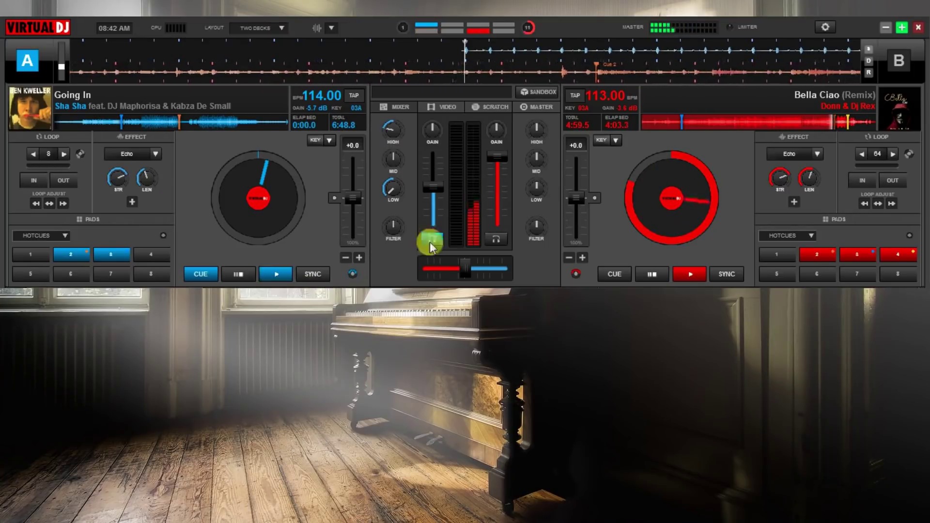
# Step: Start "Going In" on deck A and bring its volume to full, raising its high EQ while slightly lowering deck B's
pyautogui.click(280, 272)
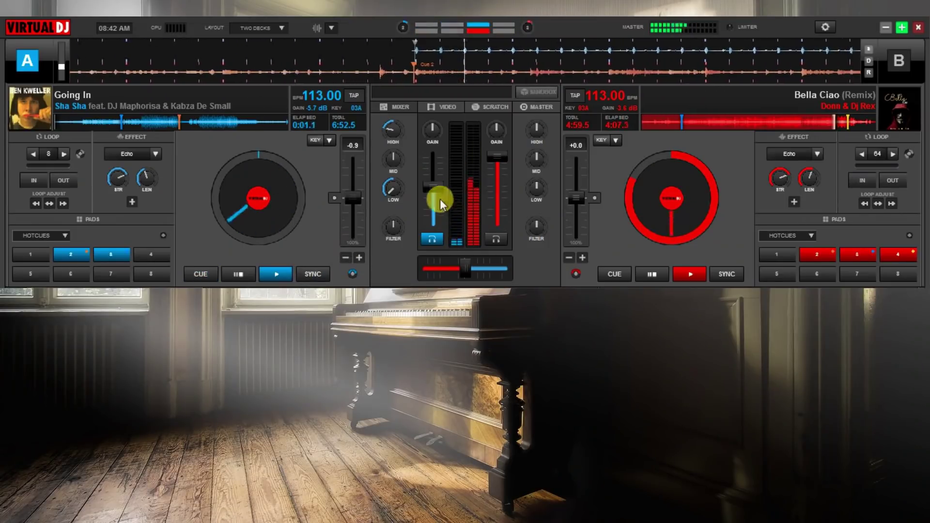
pyautogui.moveTo(433, 182); pyautogui.dragTo(431, 166)
pyautogui.moveTo(534, 139); pyautogui.dragTo(531, 133)
pyautogui.moveTo(393, 130)
pyautogui.mouseDown()
pyautogui.moveTo(374, 113)
pyautogui.moveTo(405, 140)
pyautogui.moveTo(401, 124)
pyautogui.mouseUp()
pyautogui.moveTo(432, 165); pyautogui.dragTo(432, 155)
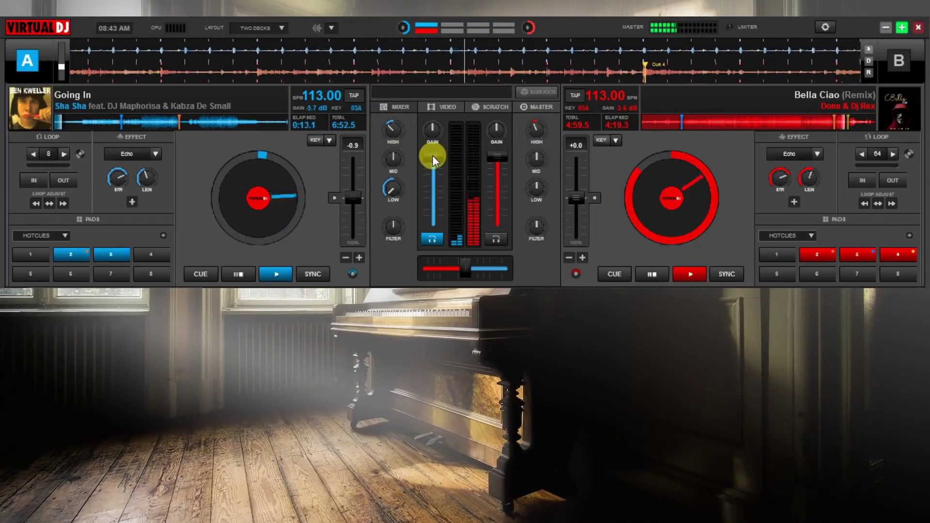
# Step: Swap the highs between the decks by restoring deck A's high EQ to centre and reducing deck B's high EQ
pyautogui.moveTo(534, 136); pyautogui.dragTo(521, 132)
pyautogui.moveTo(388, 128); pyautogui.dragTo(391, 122)
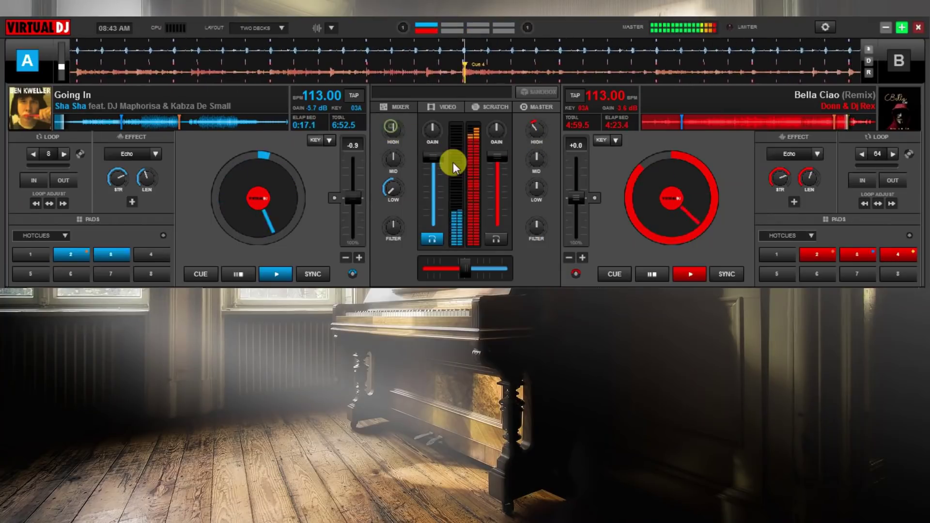
pyautogui.moveTo(535, 125); pyautogui.dragTo(521, 142)
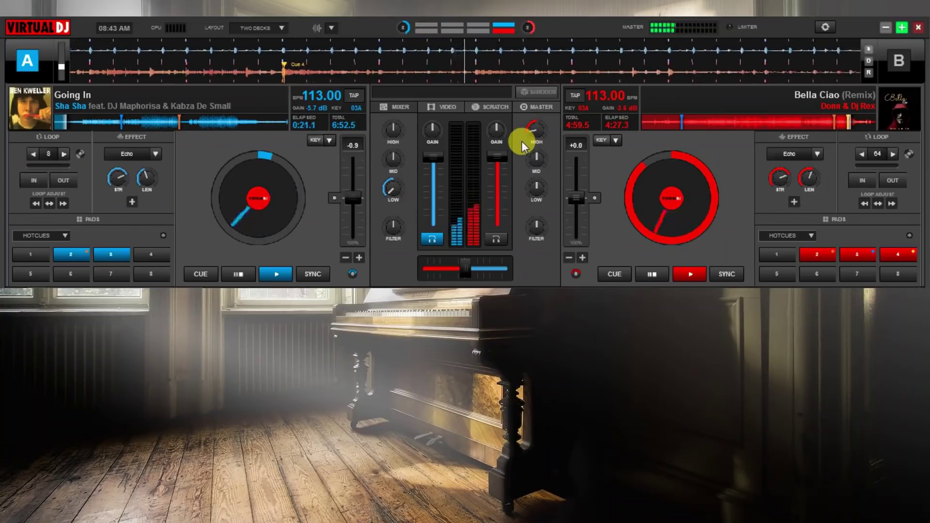
# Step: Swap the bass by cutting deck B's low EQ and centring deck A's, and reduce deck B's high EQ further
pyautogui.moveTo(525, 179); pyautogui.dragTo(529, 188)
pyautogui.moveTo(392, 187); pyautogui.dragTo(393, 186)
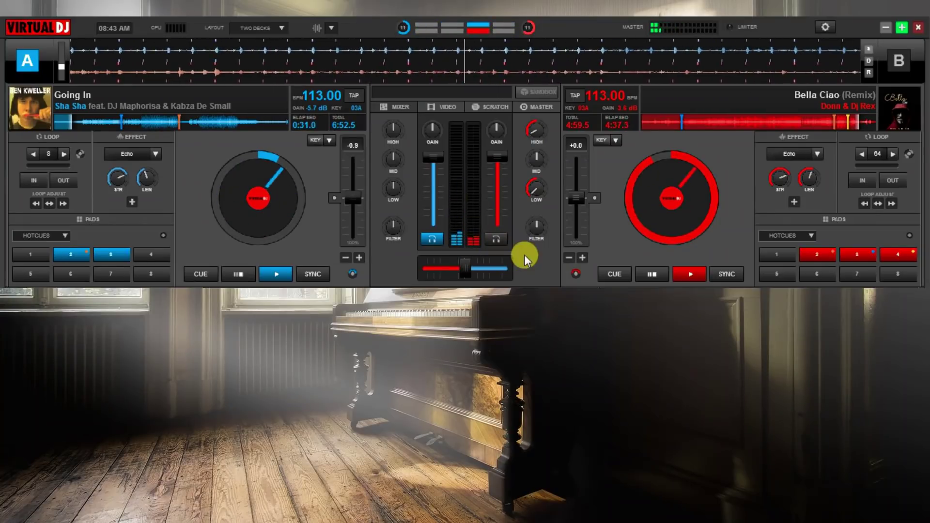
pyautogui.moveTo(544, 139); pyautogui.dragTo(532, 127)
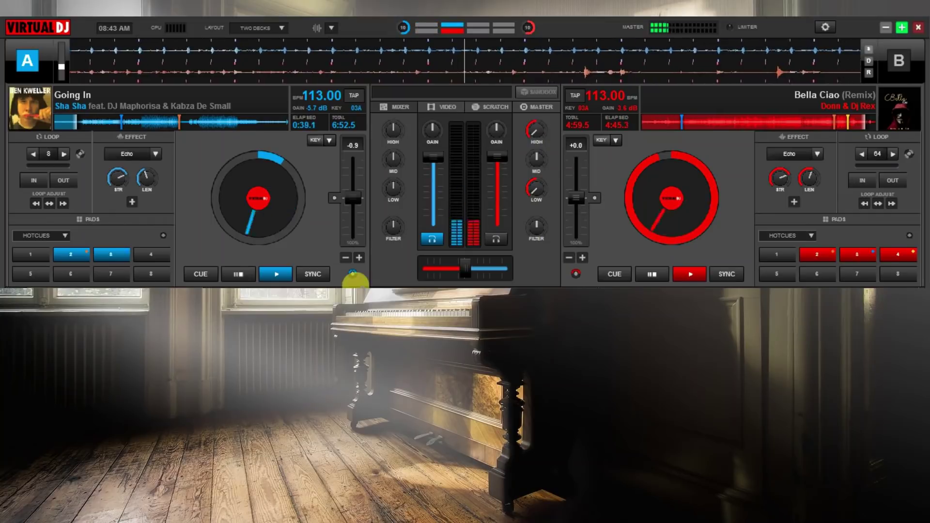
# Step: Reset deck A's pitch to +0.0 and replace "Bella Ciao" on deck B with the PrinceKaybee (Elusiveboy's PrivateSchool feel mix) track
pyautogui.click(334, 198)
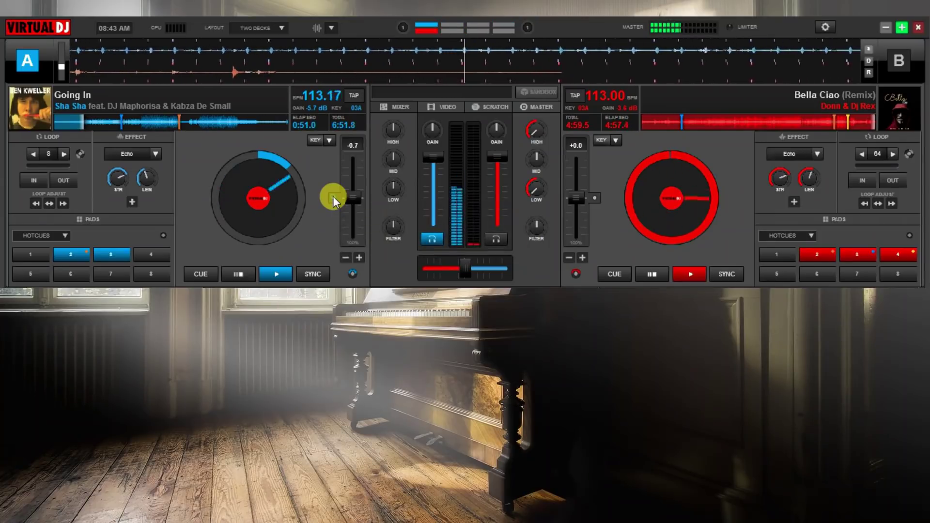
pyautogui.click(614, 274)
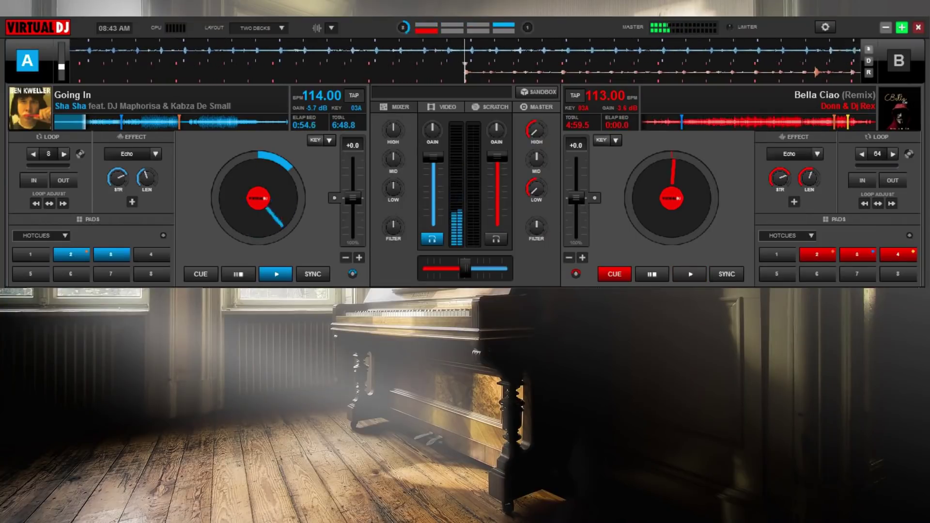
pyautogui.moveTo(633, 239); pyautogui.dragTo(640, 243)
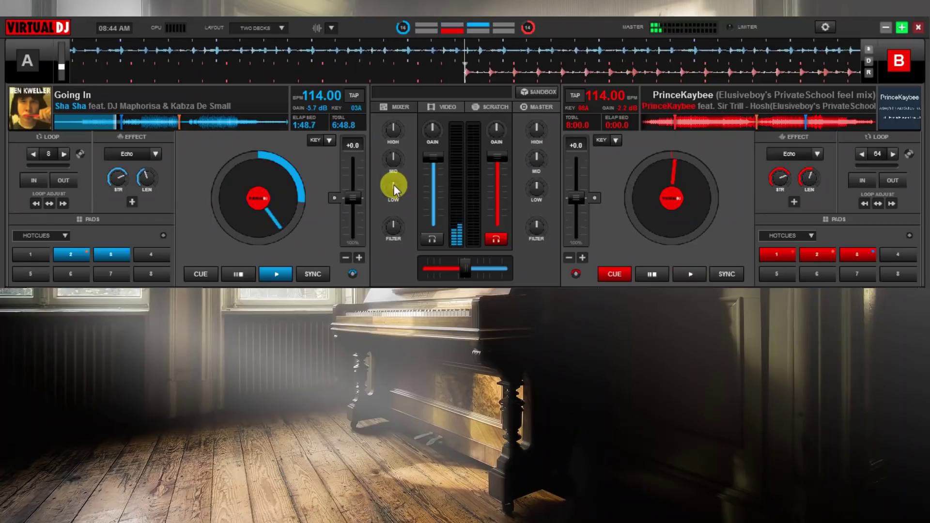
# Step: Thin out deck A under deck B's incoming track by cutting its low EQ, reducing its high EQ and turning up its filter
pyautogui.moveTo(393, 186)
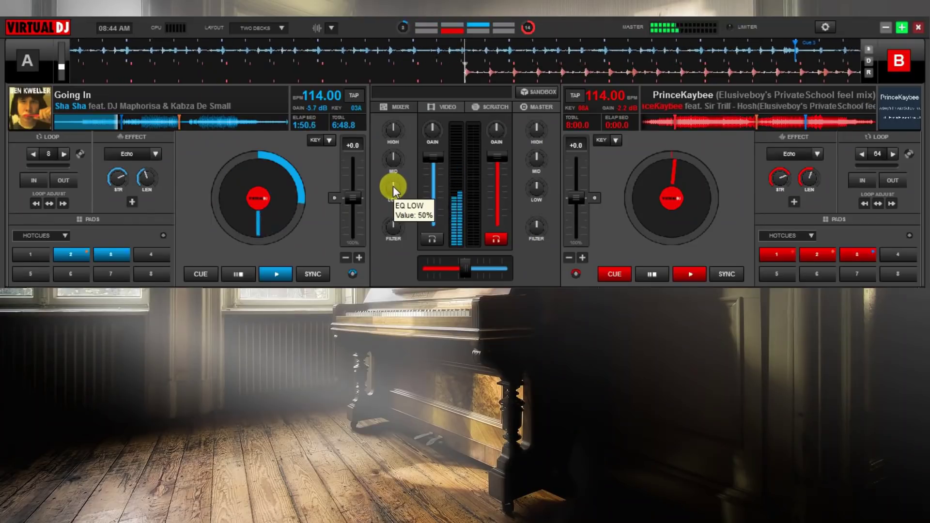
pyautogui.moveTo(392, 186); pyautogui.dragTo(348, 241)
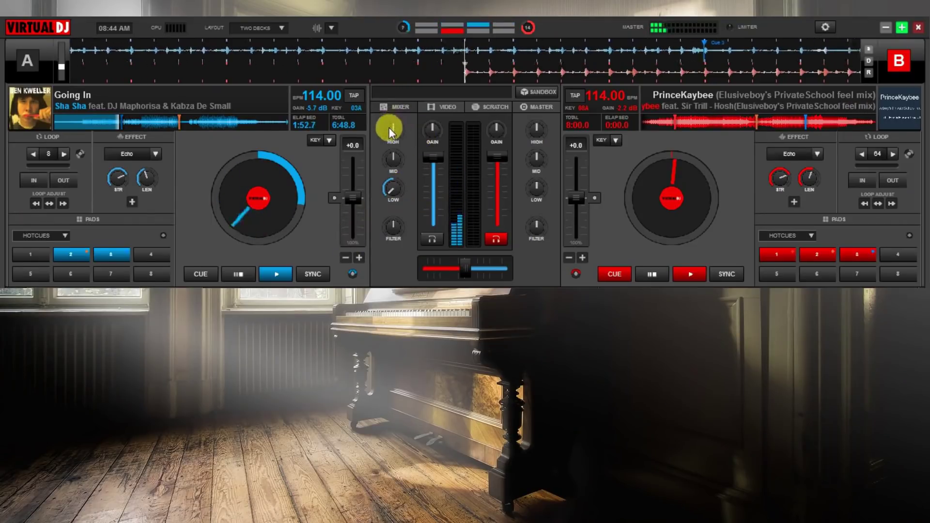
pyautogui.moveTo(388, 133)
pyautogui.mouseDown()
pyautogui.moveTo(373, 155)
pyautogui.moveTo(394, 126)
pyautogui.mouseUp()
pyautogui.click(390, 223)
pyautogui.moveTo(394, 228); pyautogui.dragTo(398, 227)
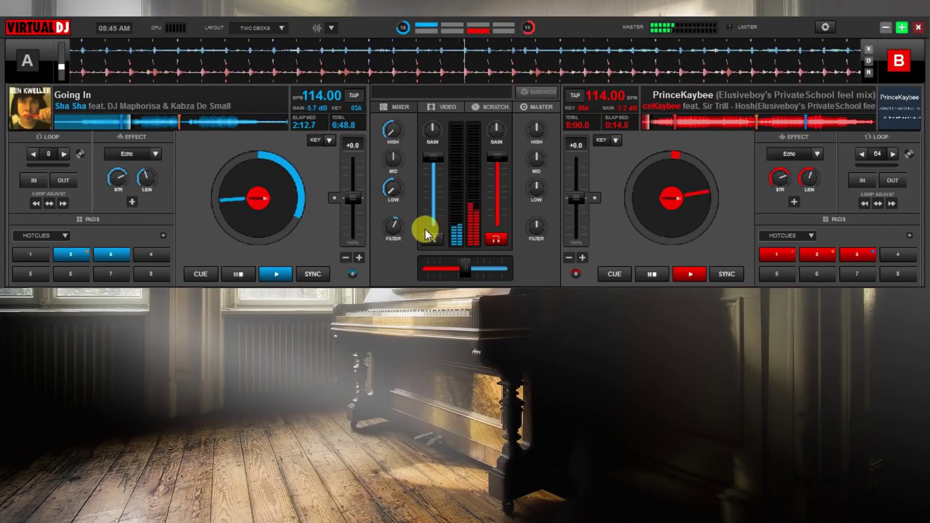
pyautogui.moveTo(399, 225); pyautogui.dragTo(397, 223)
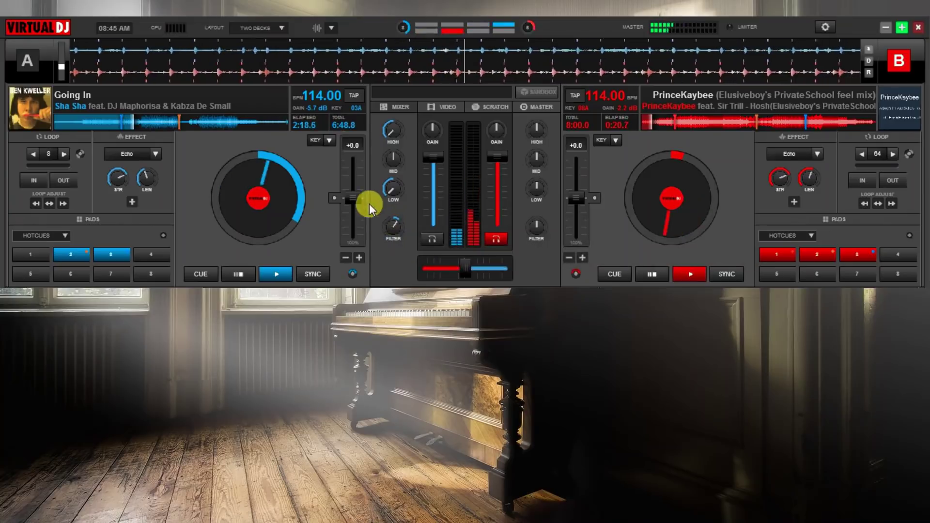
# Step: Shift deck A's key by -1 to 08A, the exact match with deck B
pyautogui.click(334, 141)
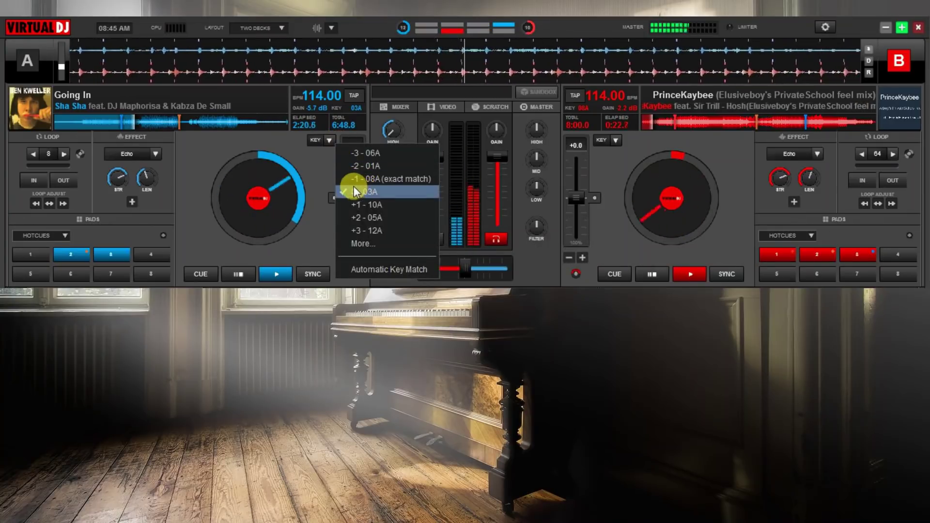
pyautogui.click(331, 141)
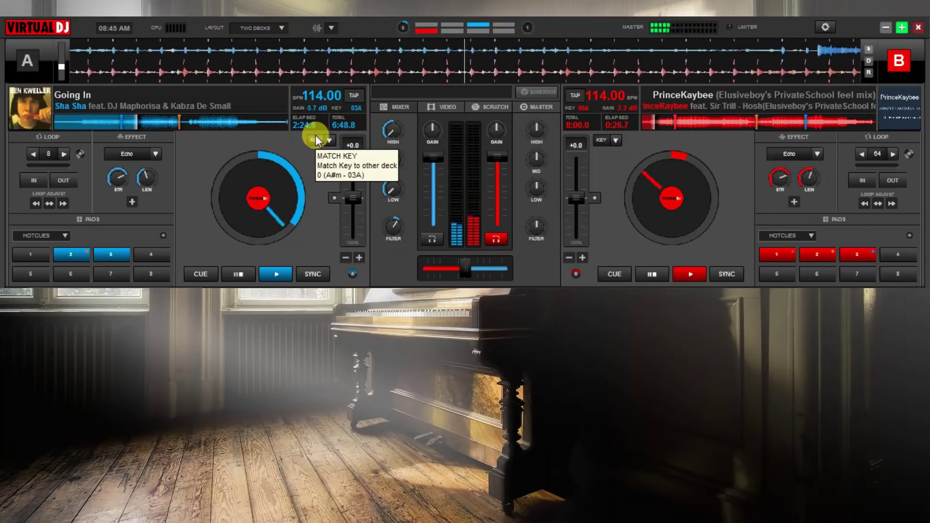
pyautogui.click(330, 139)
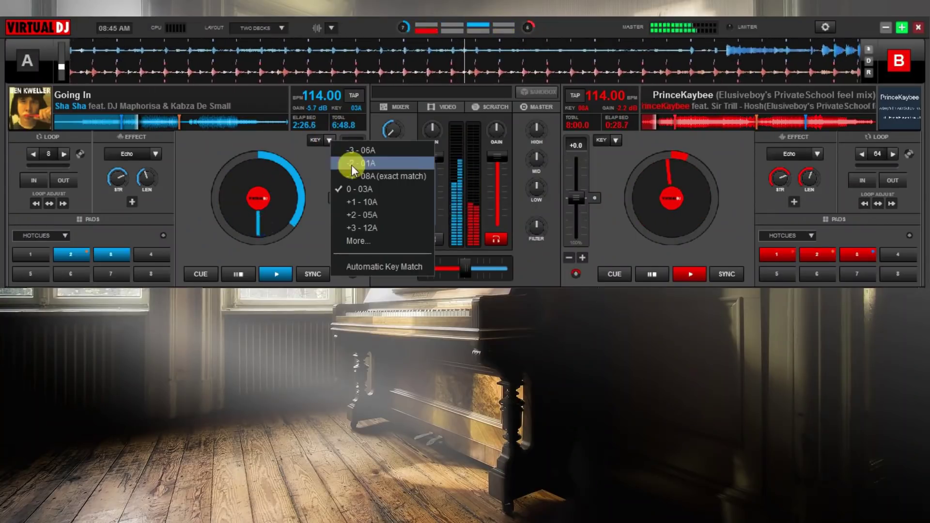
pyautogui.click(379, 178)
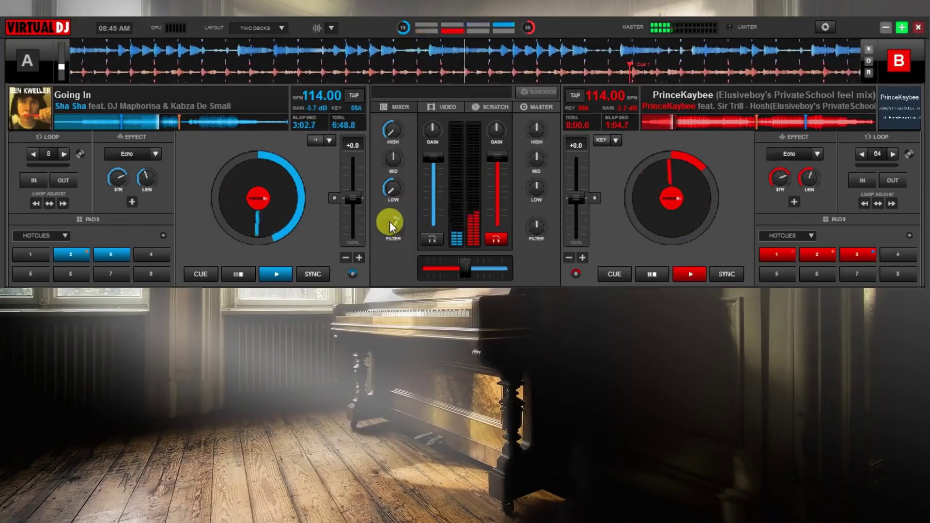
# Step: Fade out "Going In" with Echo enabled by lowering deck A's volume fader almost to zero, and stop the track
pyautogui.moveTo(389, 221)
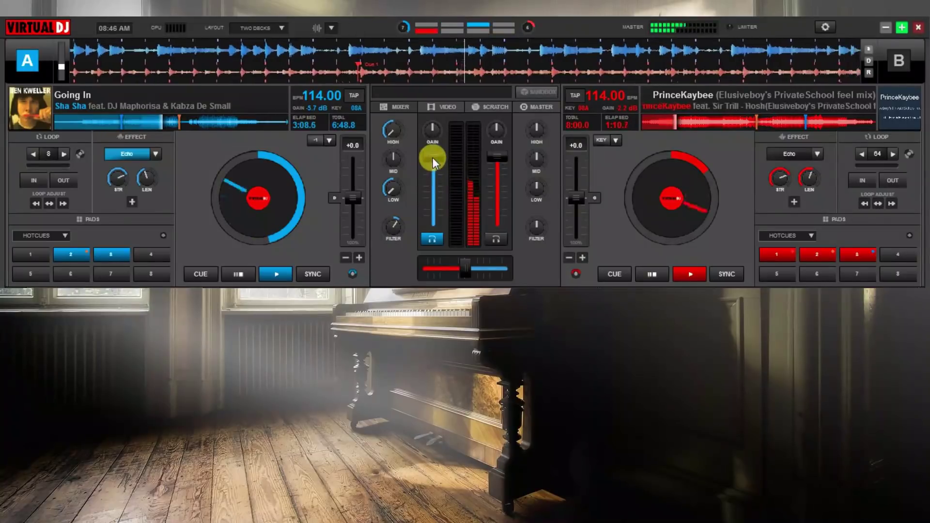
pyautogui.moveTo(431, 162); pyautogui.dragTo(421, 224)
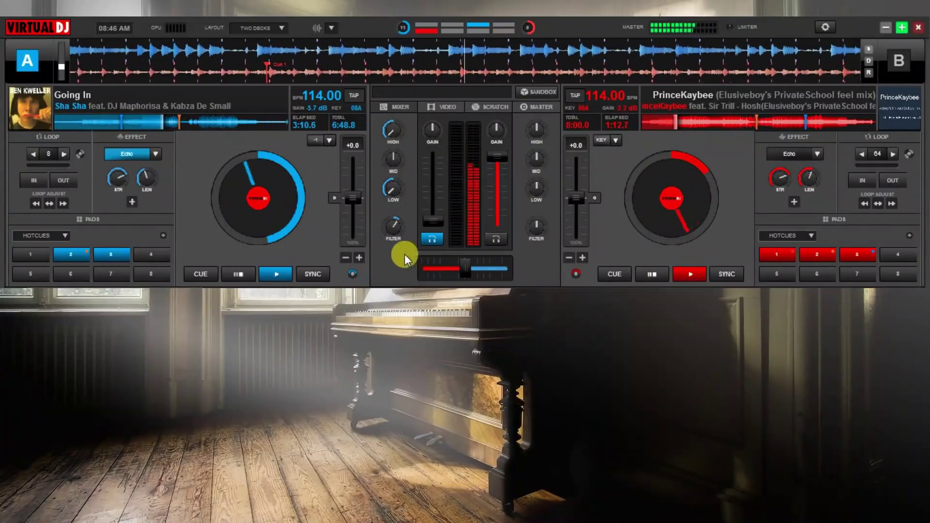
pyautogui.click(245, 272)
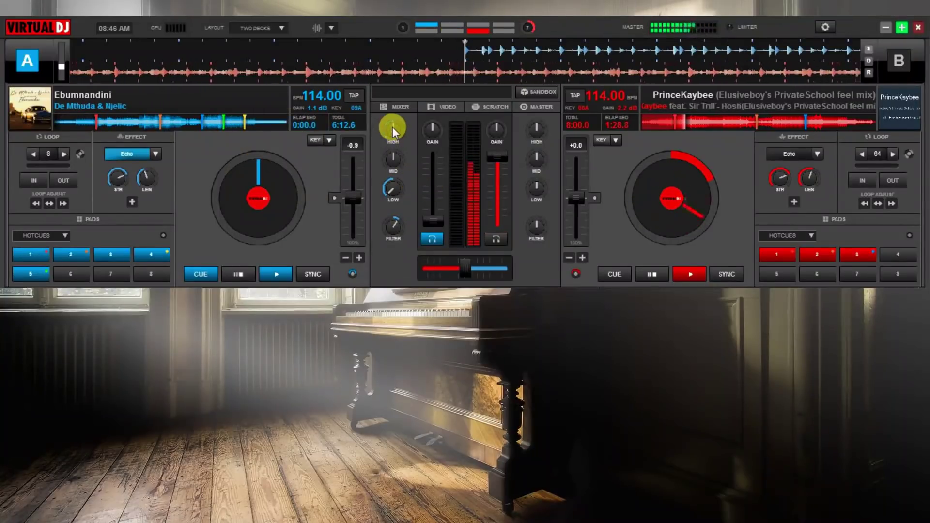
# Step: Return deck A to neutral settings with the filter and low EQ centred, Echo off and the volume fader at full
pyautogui.rightClick(396, 236)
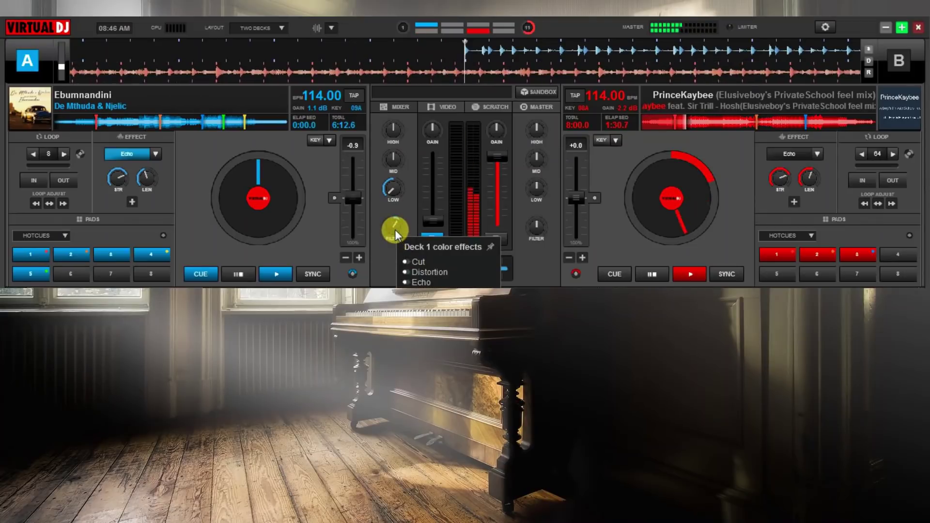
pyautogui.doubleClick(395, 230)
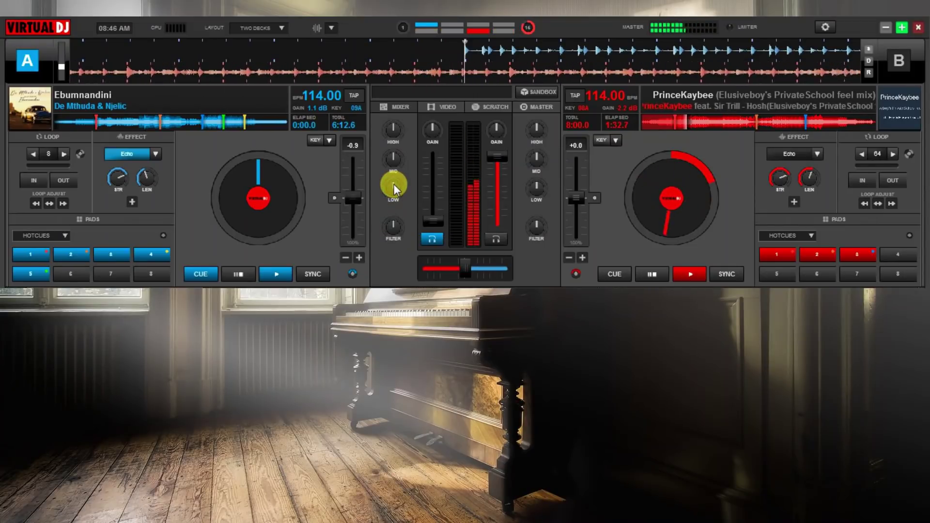
pyautogui.click(122, 156)
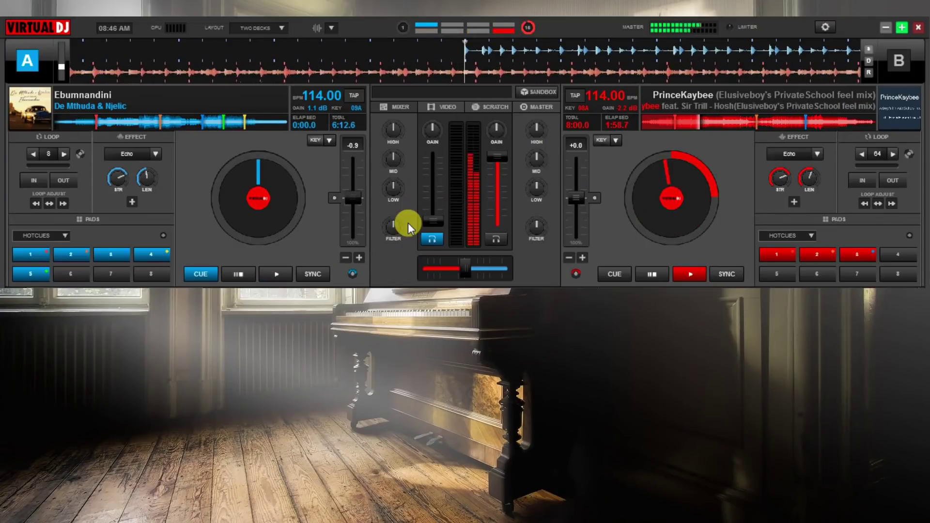
pyautogui.moveTo(432, 220); pyautogui.dragTo(436, 182)
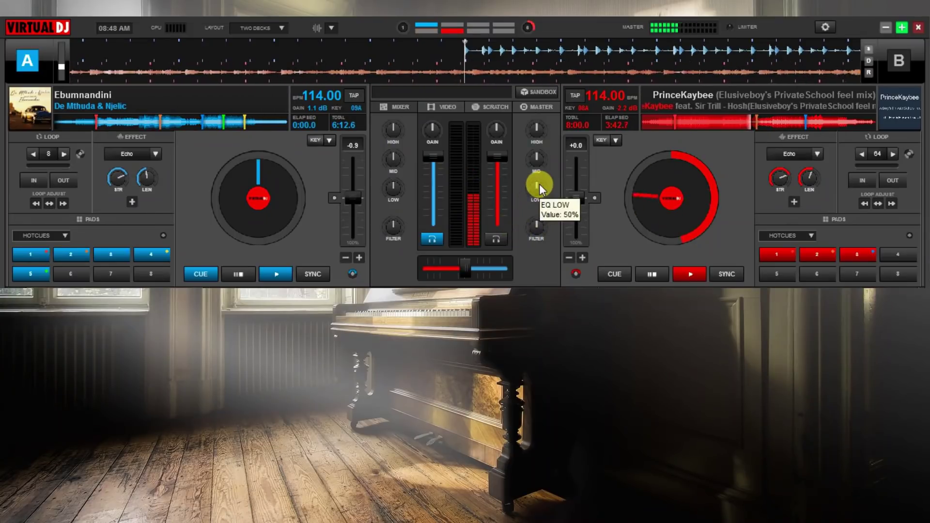
# Step: Cut deck B's low EQ and start playing "Ebumnandini" on deck A
pyautogui.moveTo(535, 185)
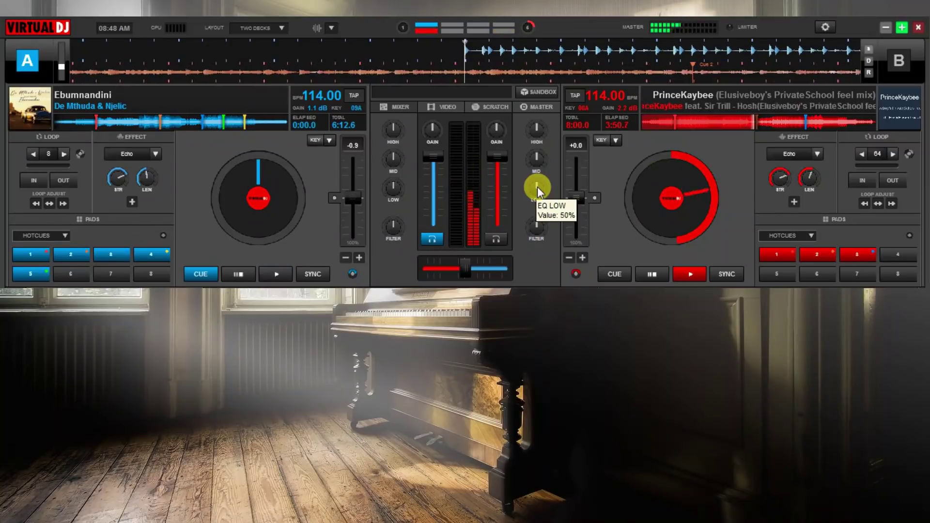
pyautogui.moveTo(537, 186); pyautogui.dragTo(485, 247)
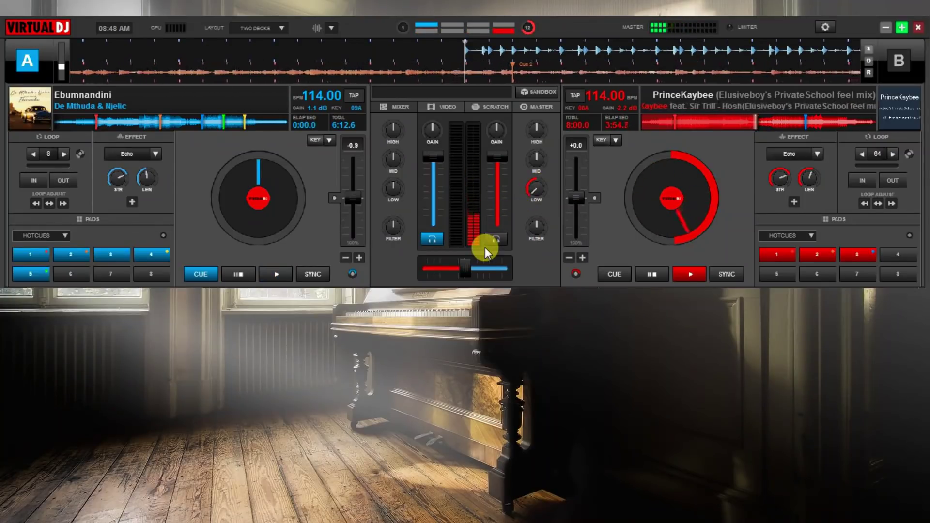
pyautogui.press('space')
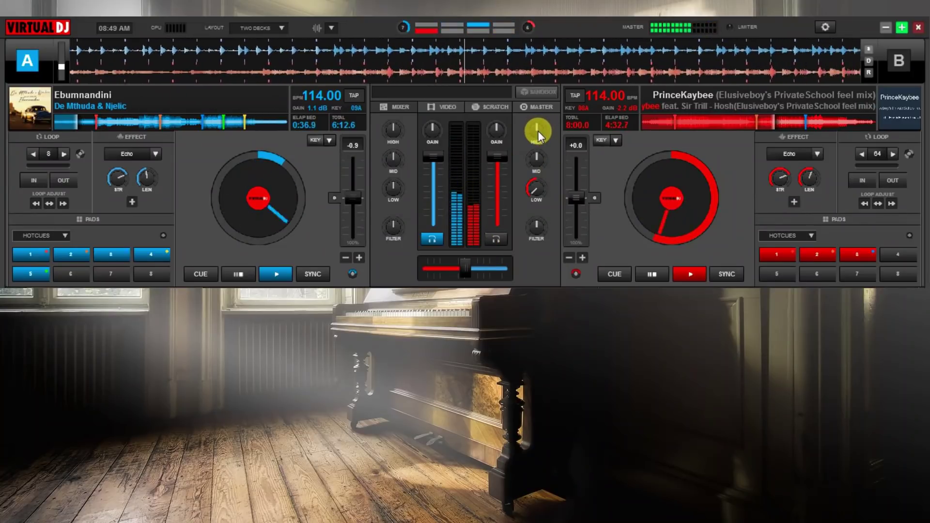
# Step: Lower deck B's high EQ to 39% while its low EQ stays cut
pyautogui.moveTo(538, 130)
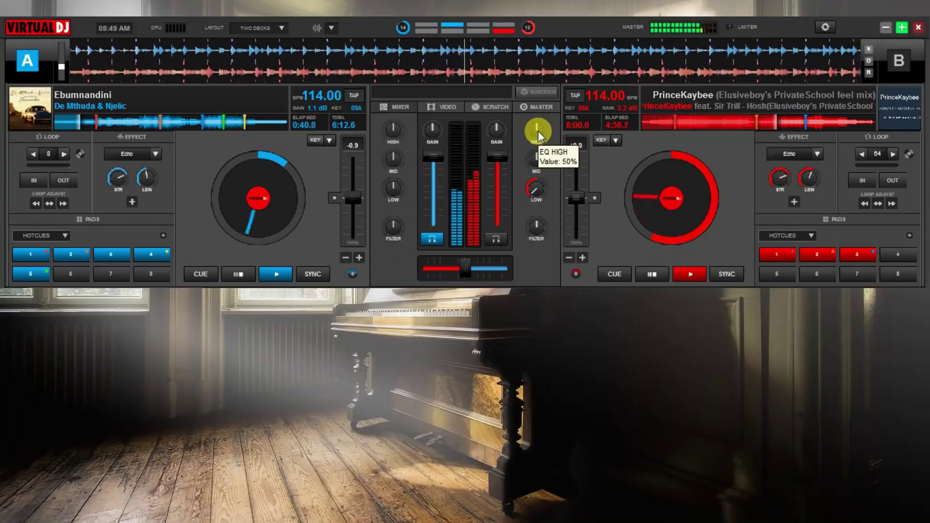
pyautogui.moveTo(531, 190); pyautogui.dragTo(539, 225)
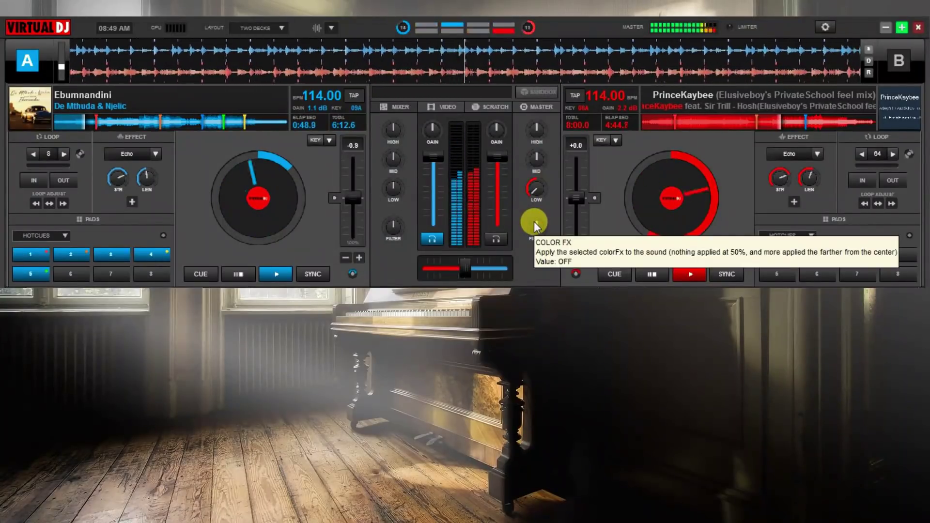
pyautogui.moveTo(535, 133)
pyautogui.mouseDown()
pyautogui.moveTo(530, 141)
pyautogui.moveTo(532, 131)
pyautogui.mouseUp()
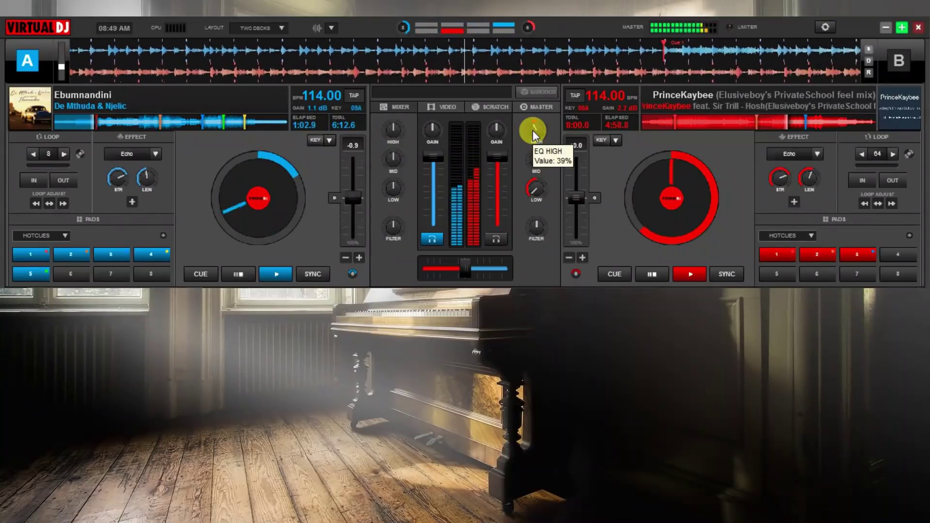
# Step: Reset deck A's pitch to zero, and replace the track on deck B with "Dance Like Paper 707 (Tribe Mix)"
pyautogui.press('Tab')
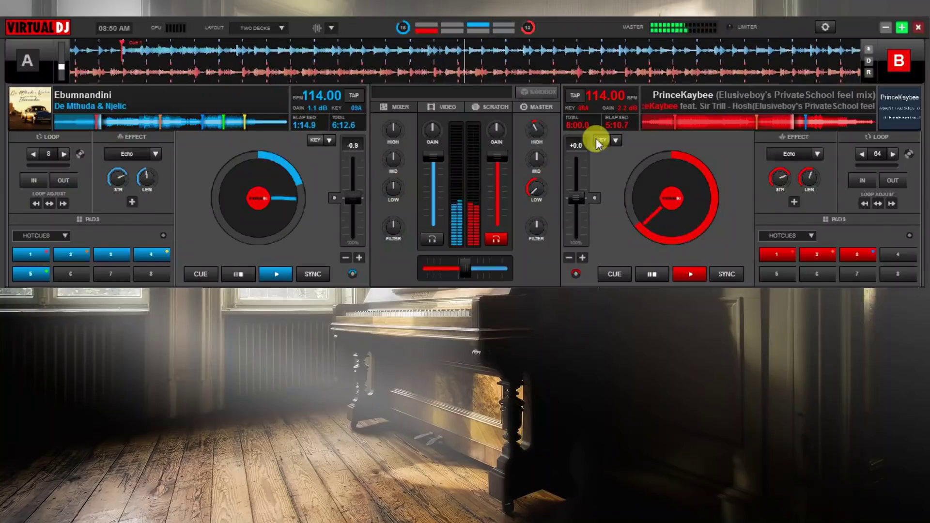
pyautogui.click(335, 199)
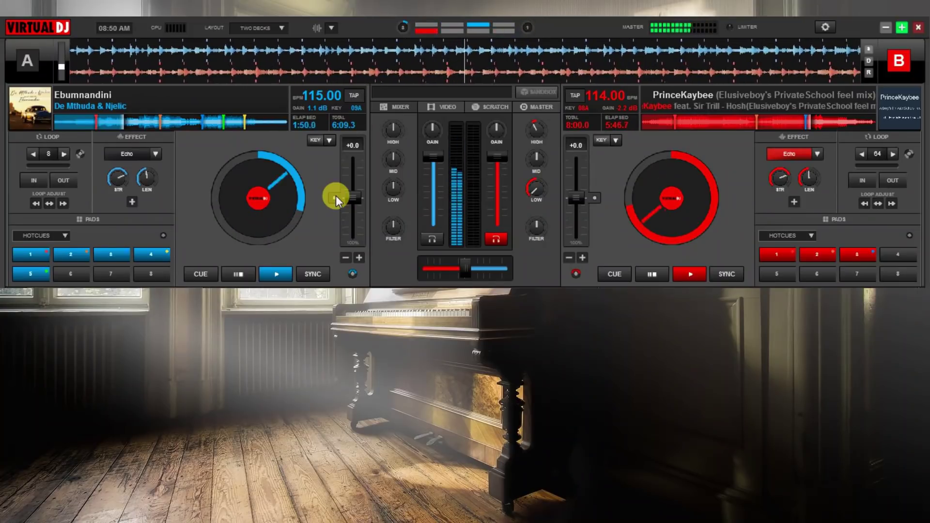
pyautogui.doubleClick(657, 274)
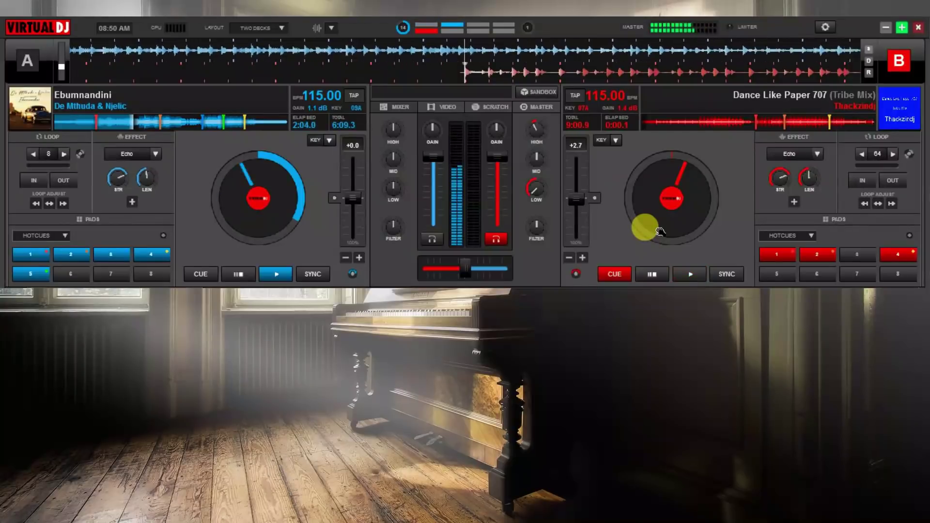
pyautogui.click(351, 189)
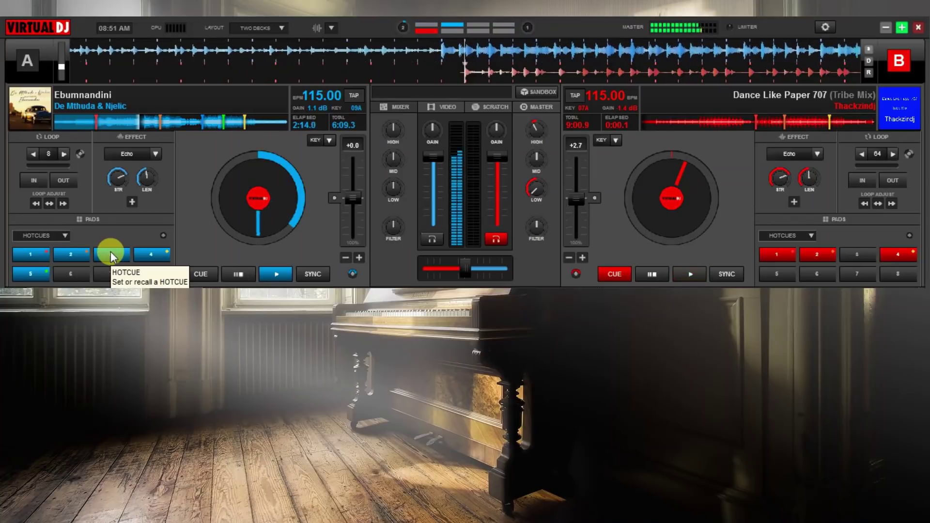
# Step: Prepare deck B with the high EQ centred and the low EQ fully cut, and jump deck A to hotcue 3
pyautogui.doubleClick(537, 128)
pyautogui.doubleClick(535, 188)
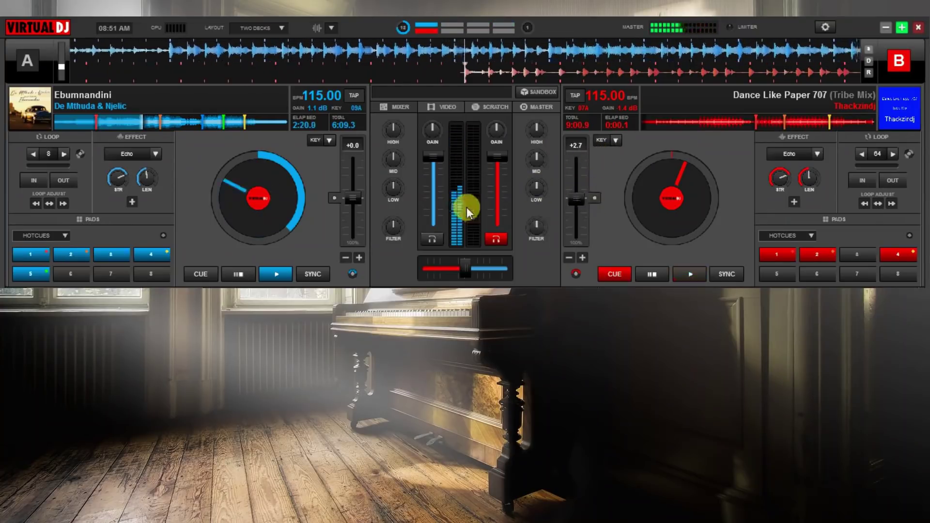
pyautogui.moveTo(535, 188); pyautogui.dragTo(544, 194)
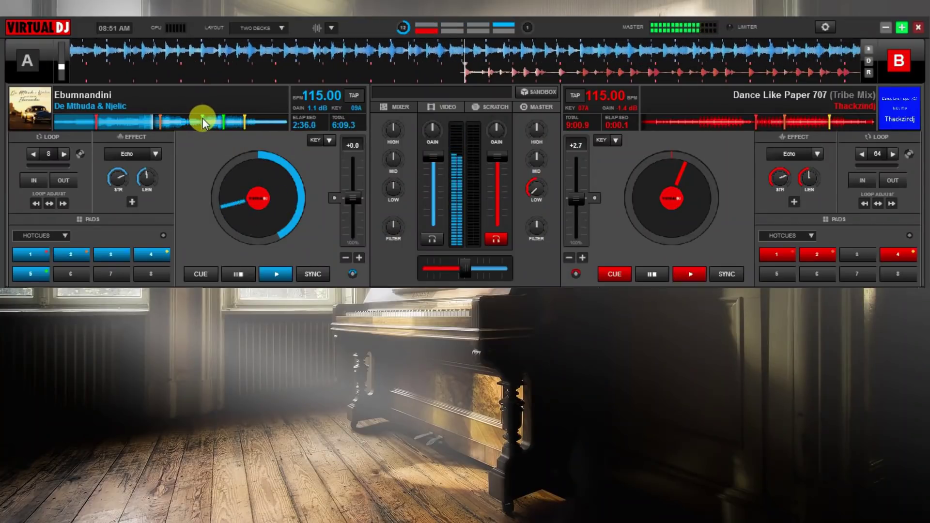
pyautogui.click(110, 255)
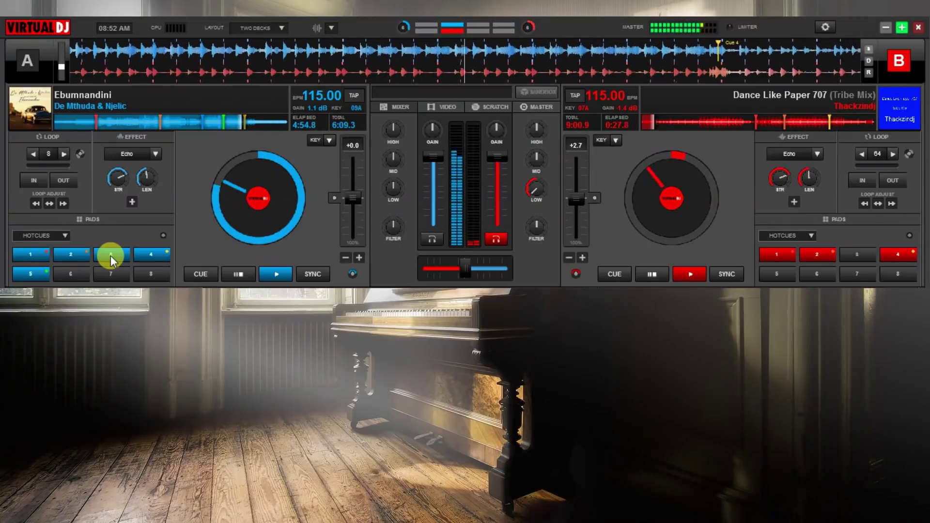
# Step: Swap the highs between the decks by adjusting both high EQs, finishing with deck A's lowered and deck B's centred
pyautogui.moveTo(536, 126); pyautogui.dragTo(524, 135)
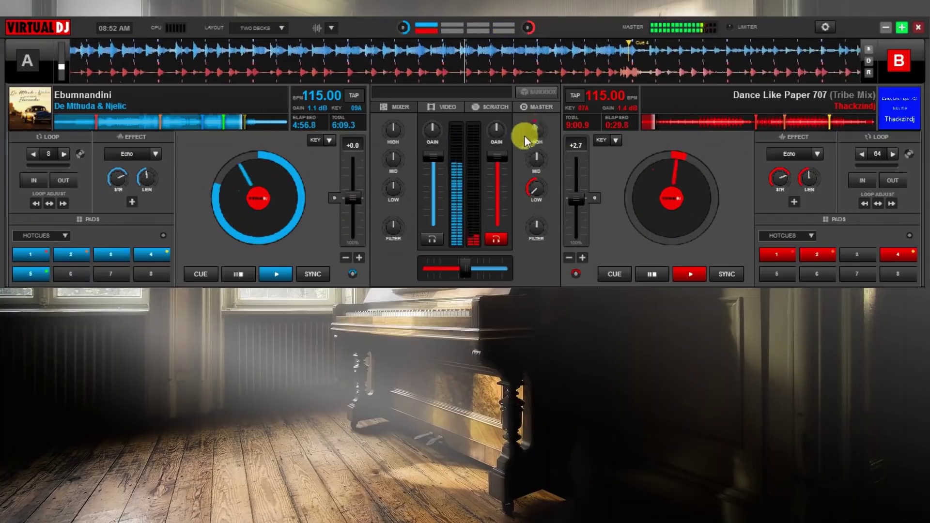
pyautogui.moveTo(394, 128); pyautogui.dragTo(390, 137)
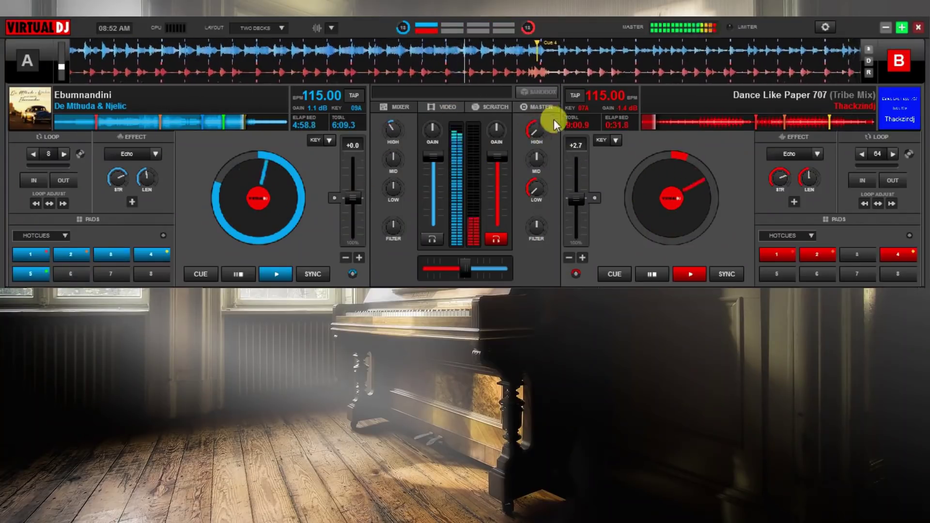
pyautogui.moveTo(535, 132); pyautogui.dragTo(549, 123)
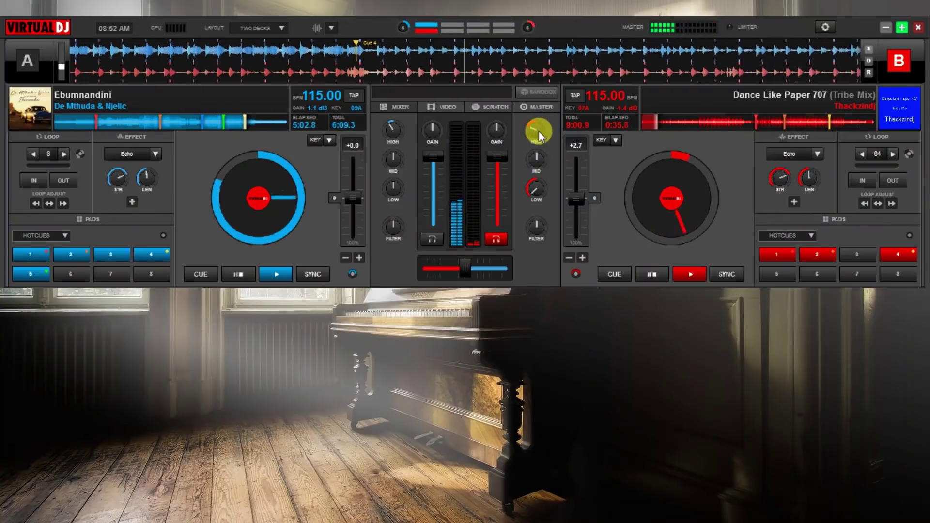
pyautogui.scroll(-2, 540, 131)
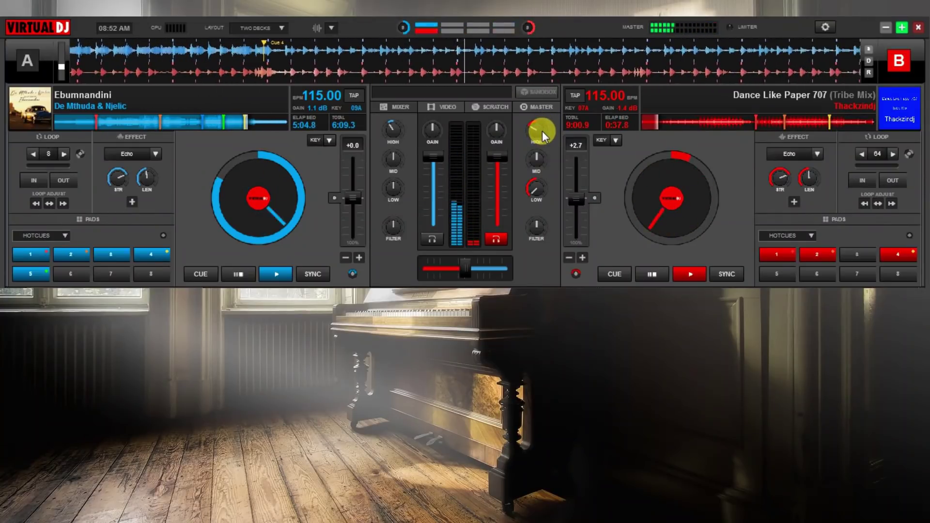
pyautogui.scroll(2, 541, 130)
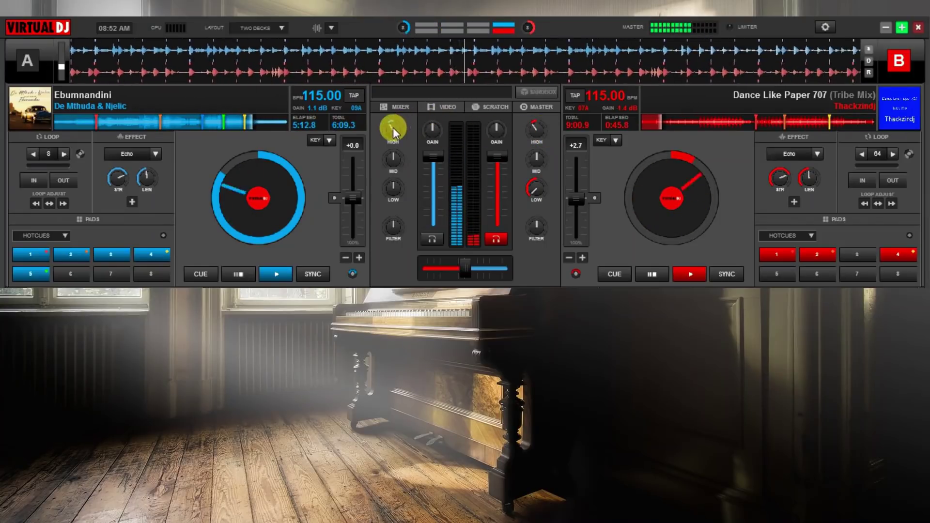
pyautogui.moveTo(392, 130); pyautogui.dragTo(388, 130)
pyautogui.moveTo(539, 129); pyautogui.dragTo(514, 146)
pyautogui.moveTo(391, 127); pyautogui.dragTo(419, 165)
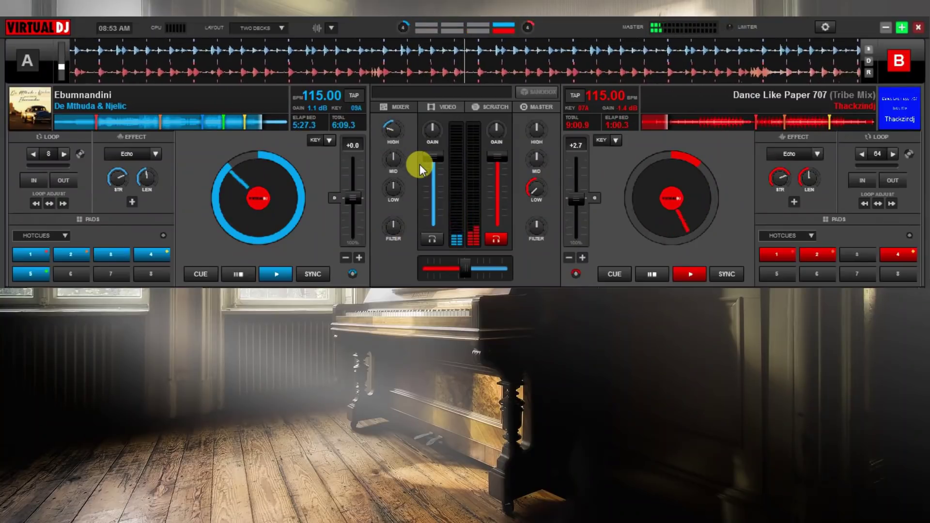
# Step: Reset deck B's pitch to its original 112 BPM and sync deck A to it
pyautogui.click(596, 198)
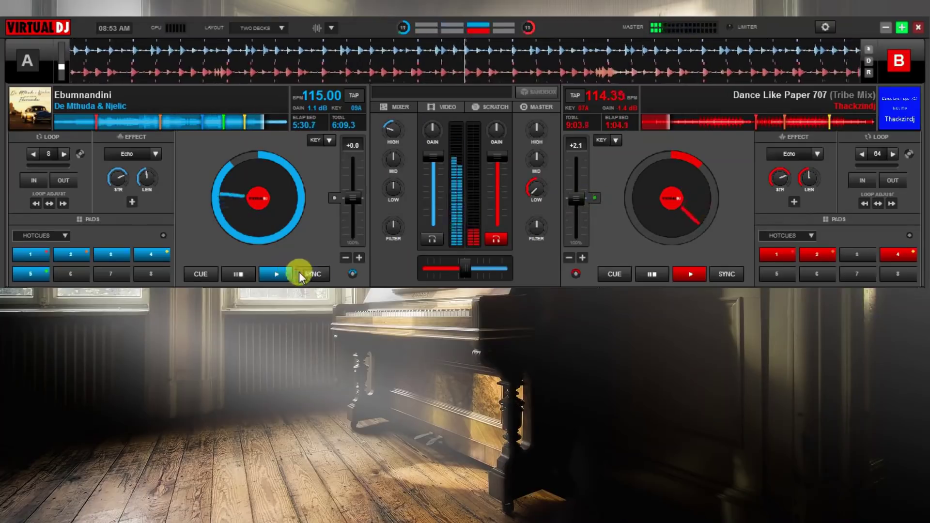
pyautogui.click(314, 274)
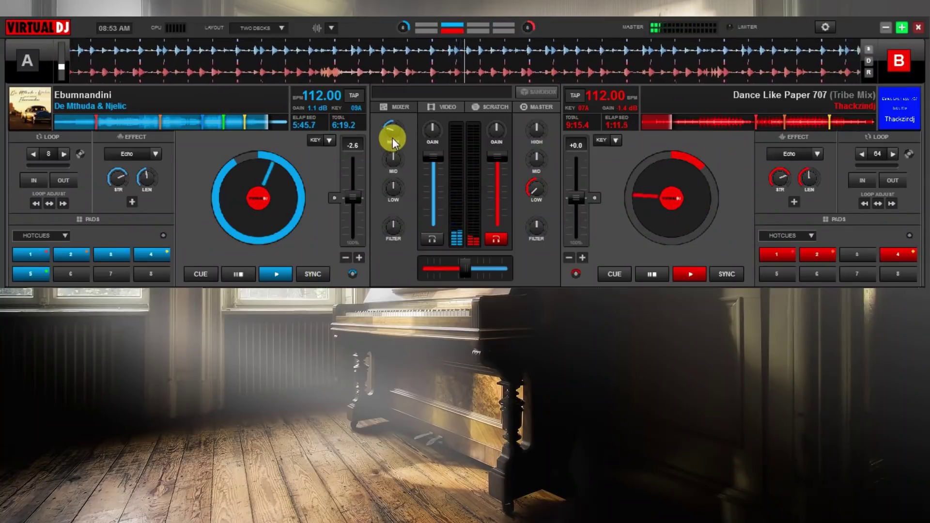
# Step: Switch deck B's time display to remaining time and restore its low EQ to centre
pyautogui.moveTo(458, 191)
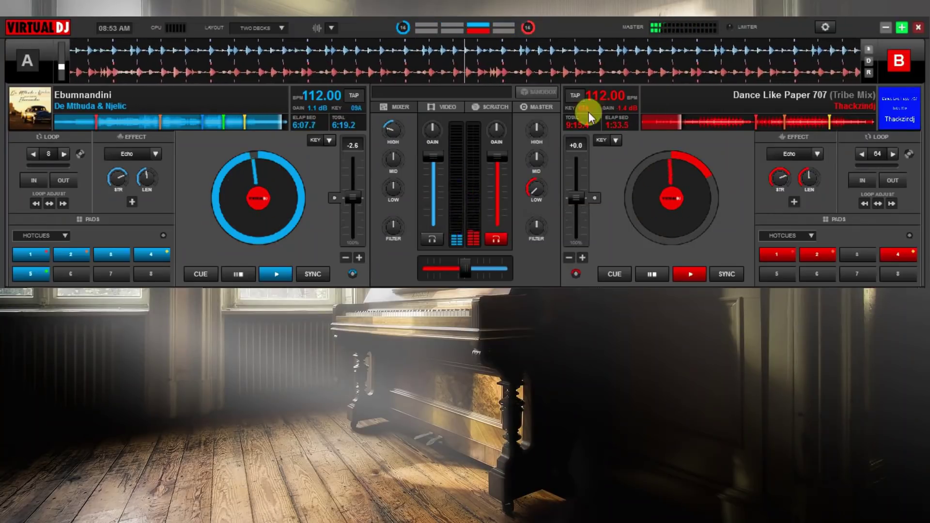
pyautogui.click(624, 123)
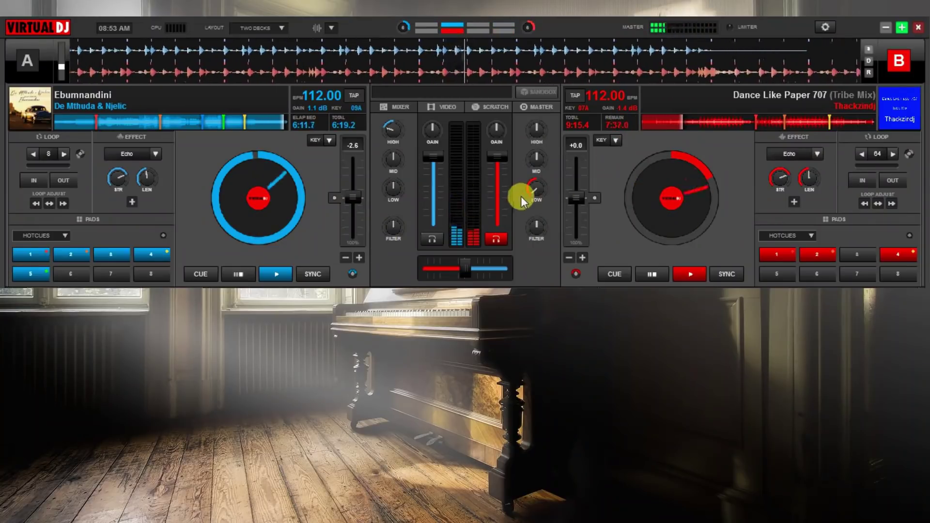
pyautogui.moveTo(537, 188)
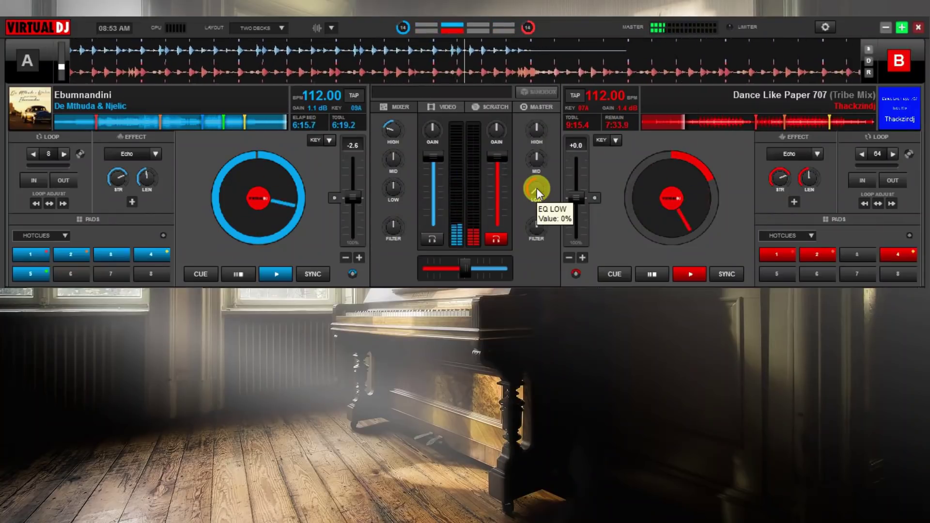
pyautogui.doubleClick(537, 187)
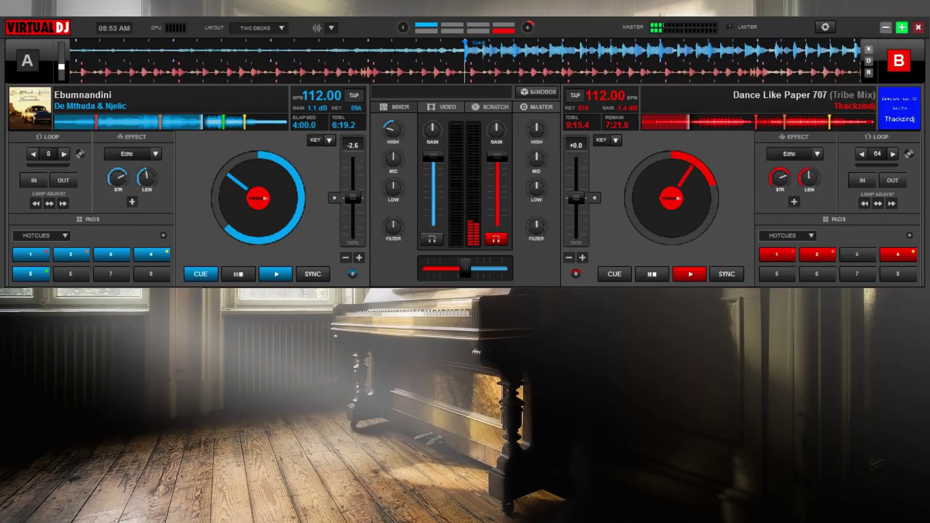
# Step: Load deck B's track onto deck A as well and step through its hotcues 1 and 2, ending back at the start
pyautogui.moveTo(784, 124); pyautogui.dragTo(329, 208)
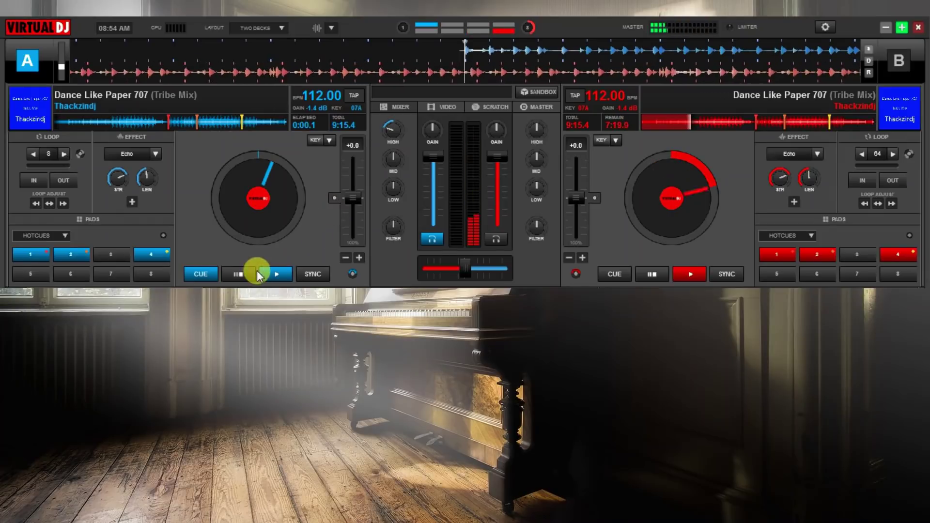
pyautogui.click(239, 275)
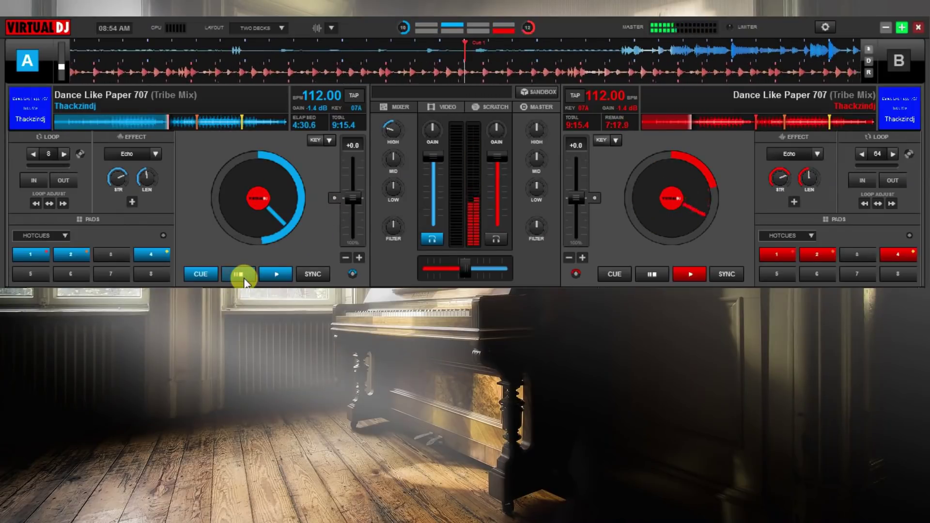
pyautogui.click(240, 275)
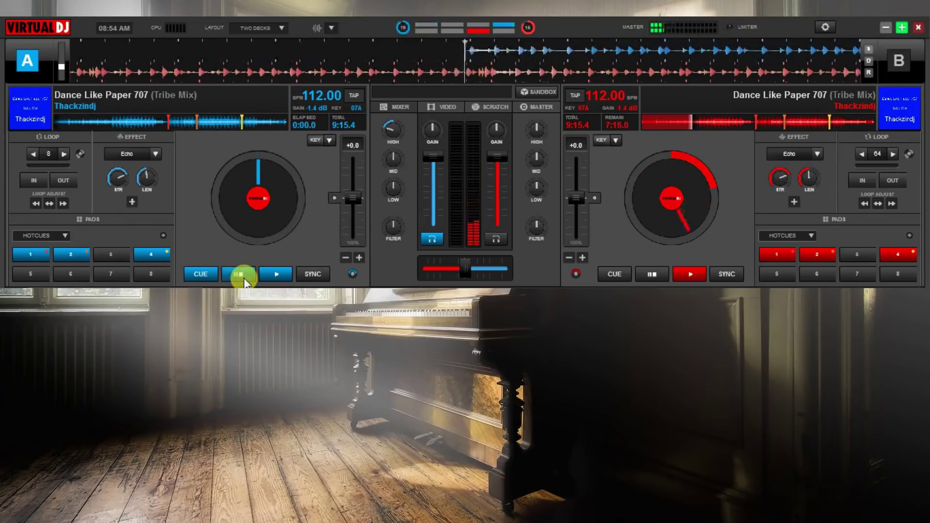
pyautogui.click(240, 275)
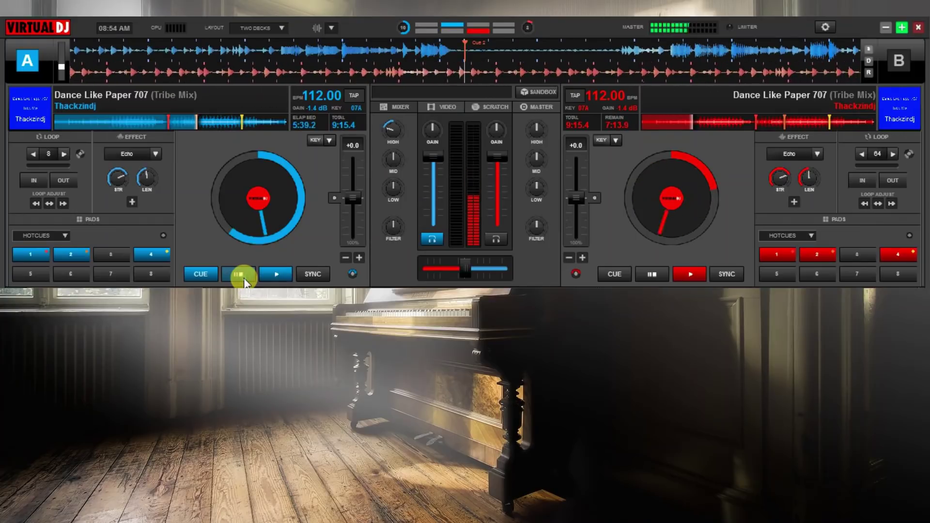
pyautogui.click(239, 275)
pyautogui.click(240, 274)
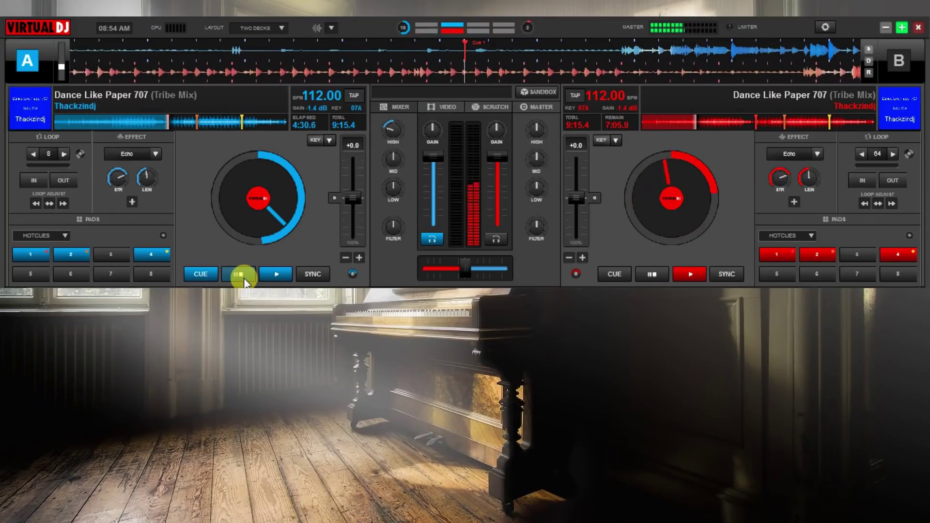
pyautogui.press('2')
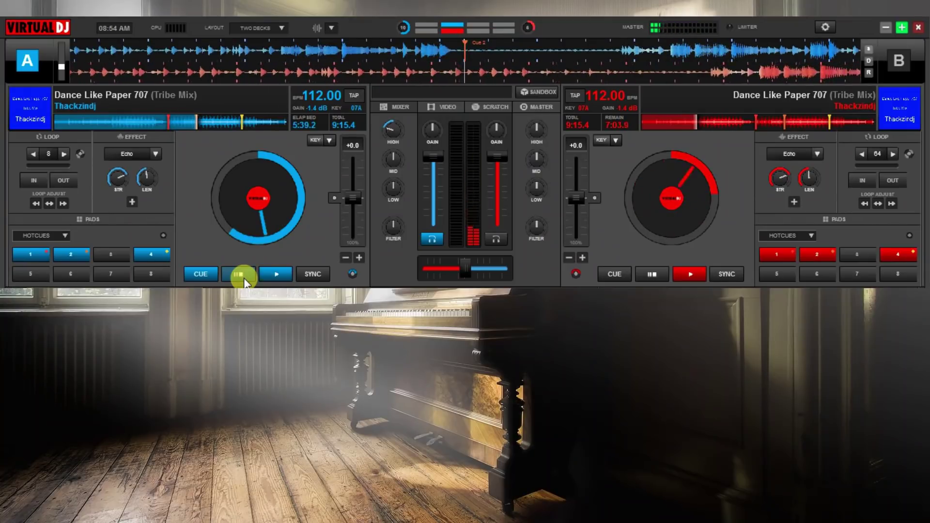
pyautogui.click(244, 281)
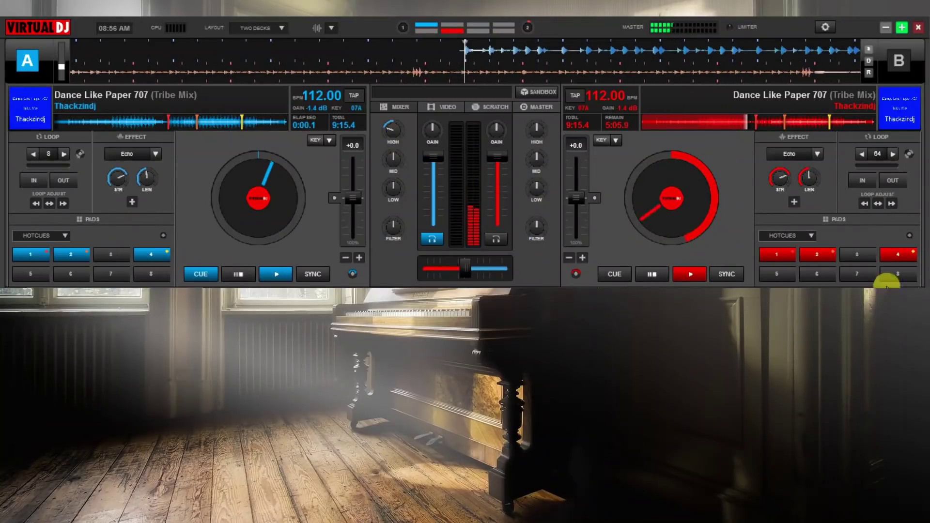
# Step: Jump the track playing on deck B to hotcue 2
pyautogui.click(819, 253)
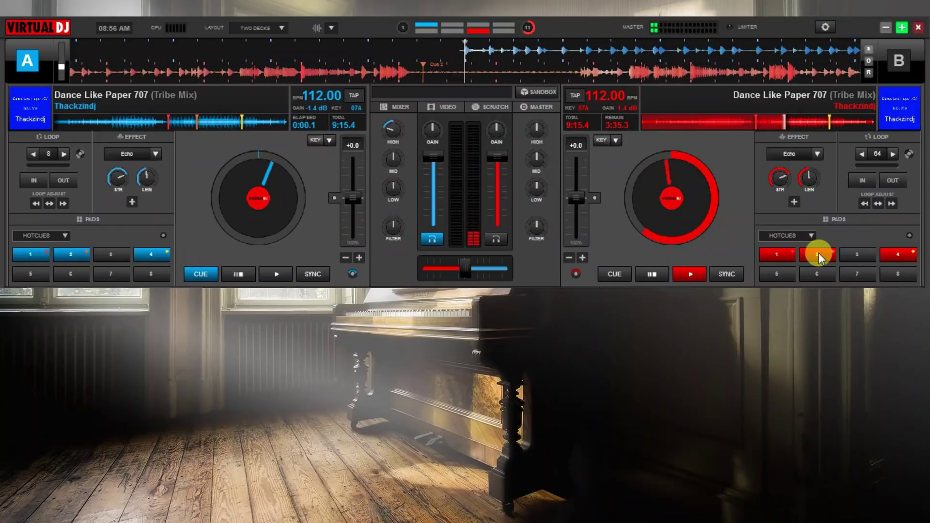